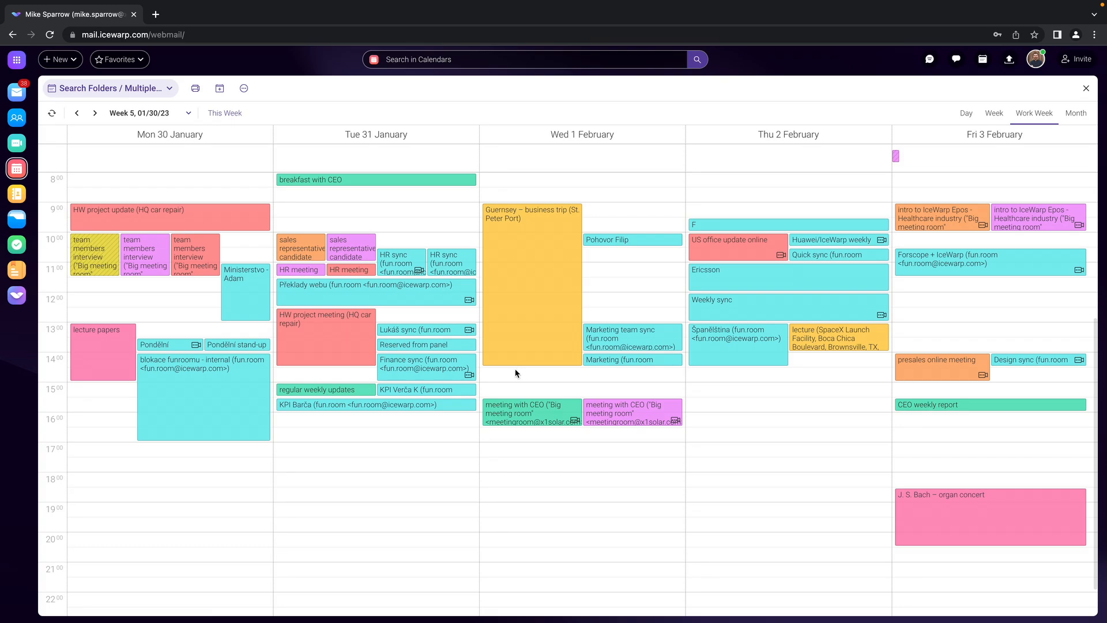
- Start a new appointment on Wednesday 1 February from 14:30 to 15:30 and title it "Project A meeting"
{"action": "left_click_drag", "start_coordinate": [515, 373], "coordinate": [518, 393]}
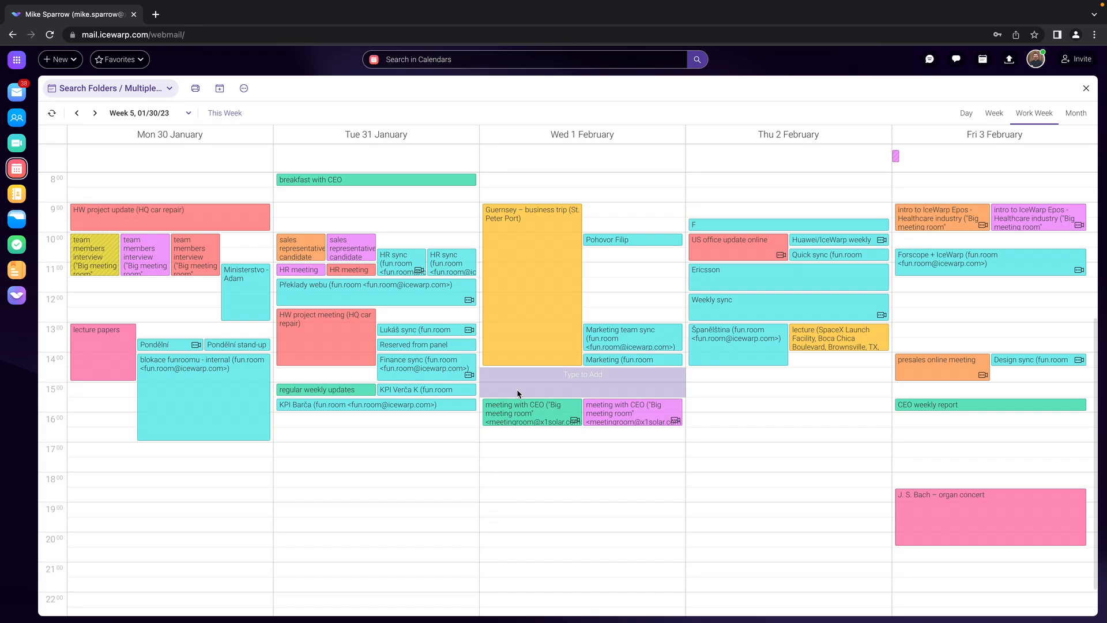
{"action": "right_click", "coordinate": [525, 377]}
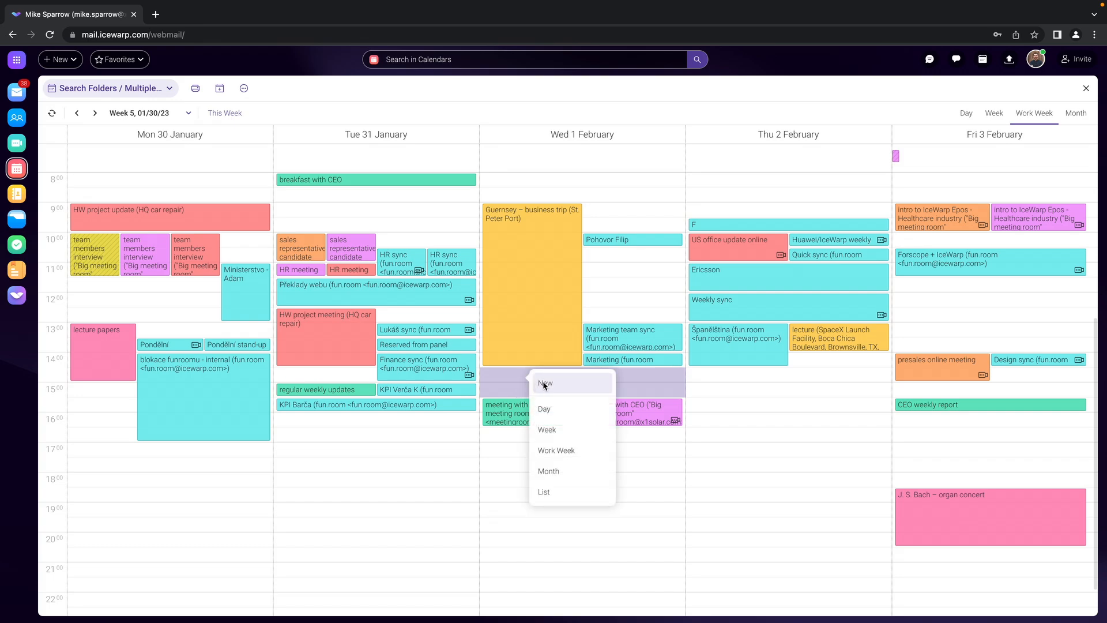
{"action": "left_click", "coordinate": [544, 384]}
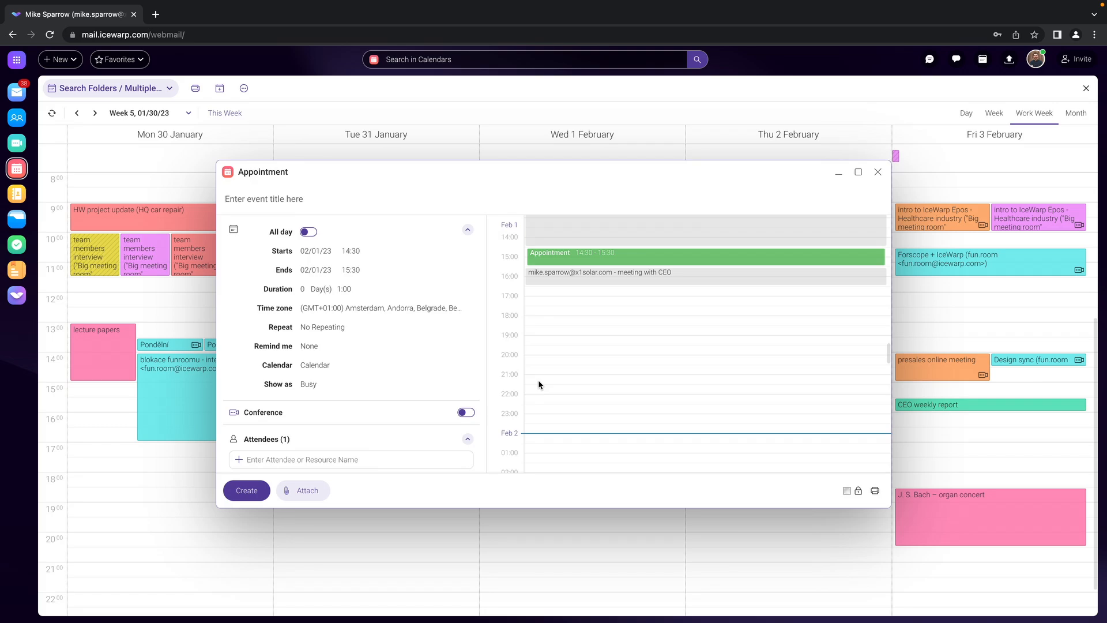
{"action": "type", "text": "Project A meeting"}
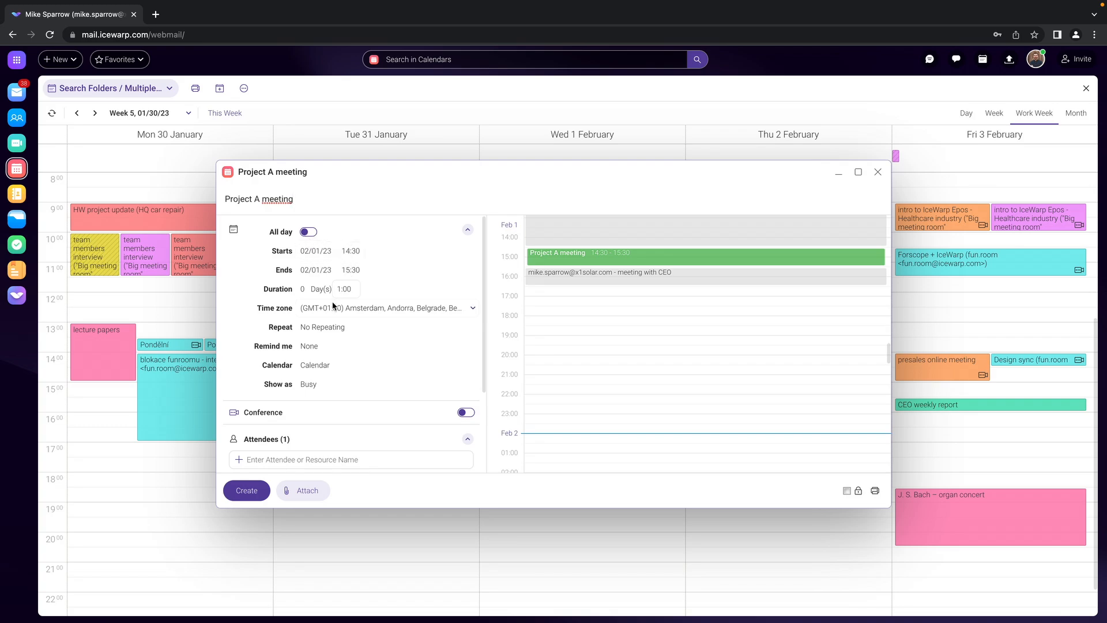
- Set the appointment's reminder to 10 minutes before and check the available repeat options
{"action": "left_click", "coordinate": [314, 347]}
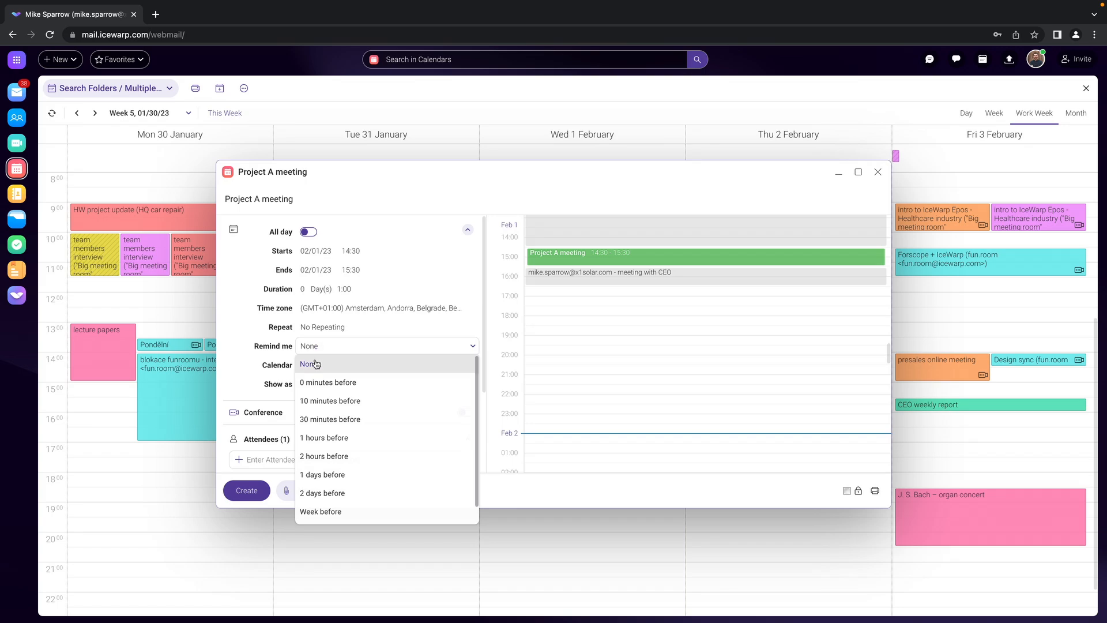
{"action": "left_click", "coordinate": [322, 402]}
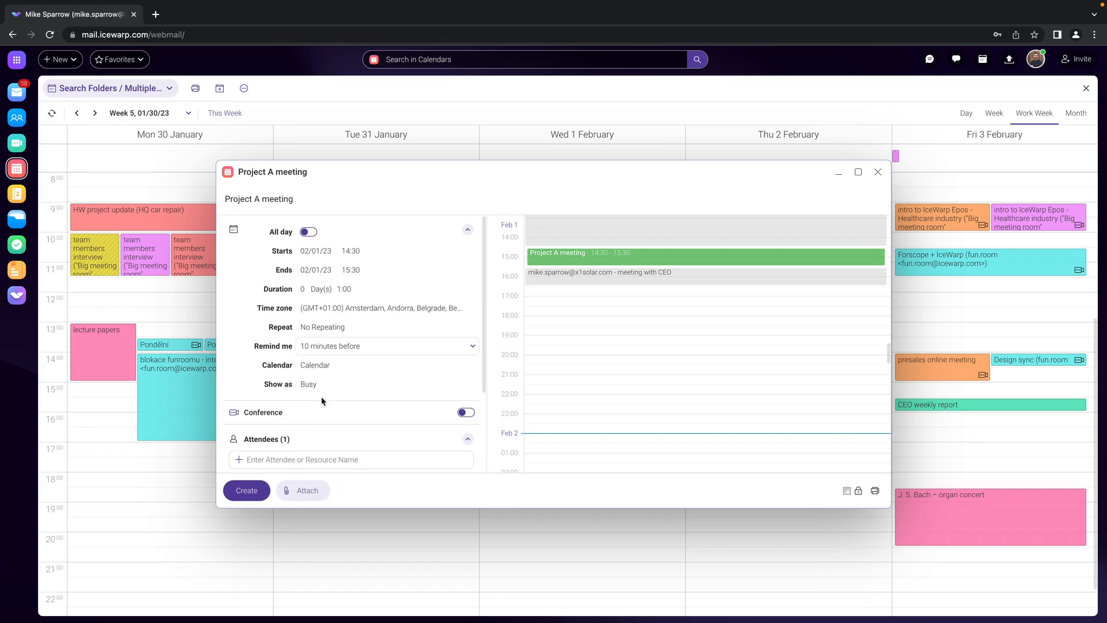
{"action": "left_click", "coordinate": [315, 328]}
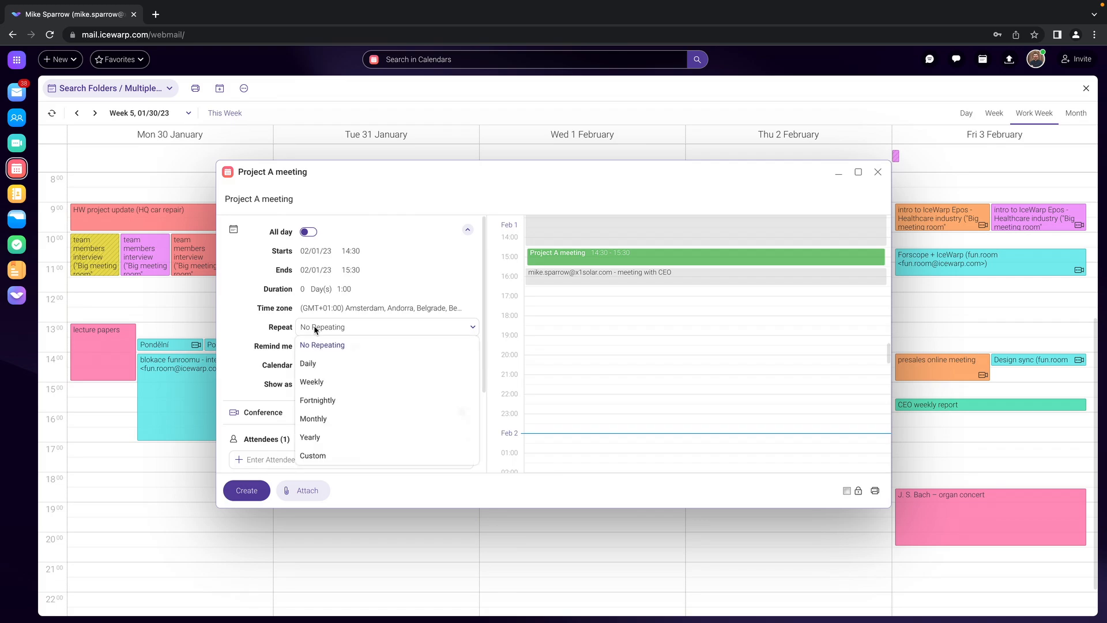
{"action": "left_click", "coordinate": [314, 327]}
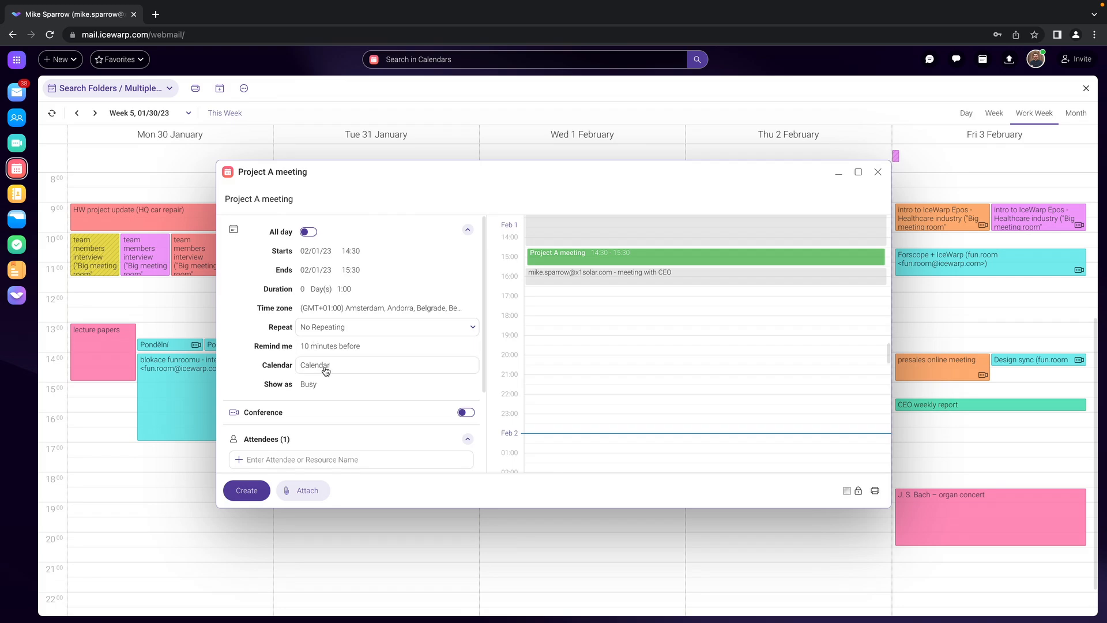
- Turn on the conference for the appointment with automatic recording enabled
{"action": "scroll", "coordinate": [325, 368], "scroll_direction": "down", "scroll_amount": 2}
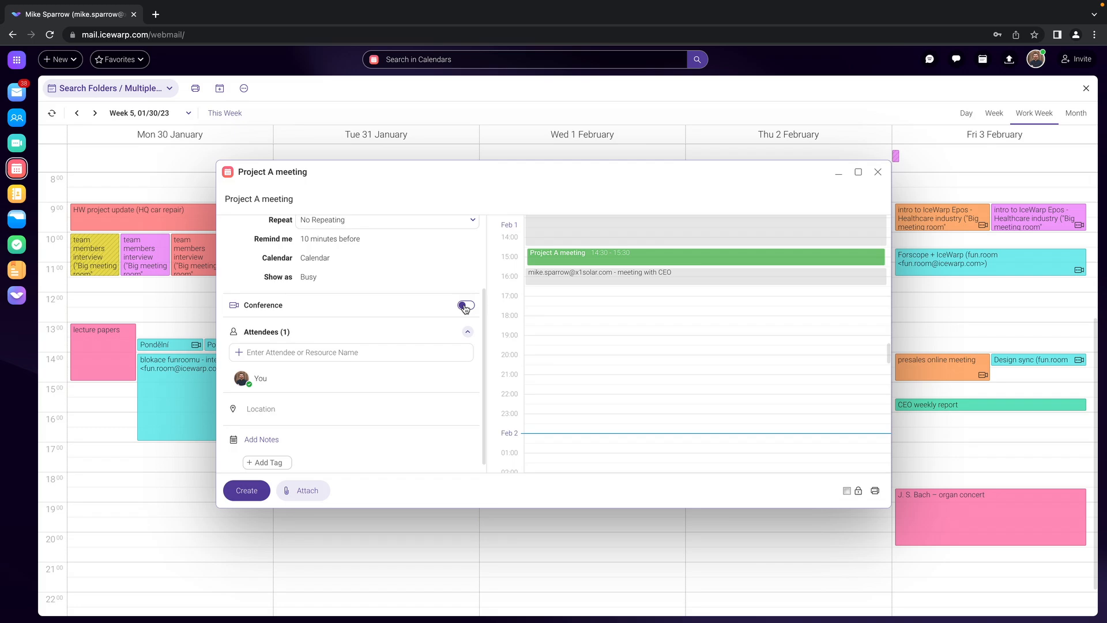
{"action": "left_click", "coordinate": [466, 306]}
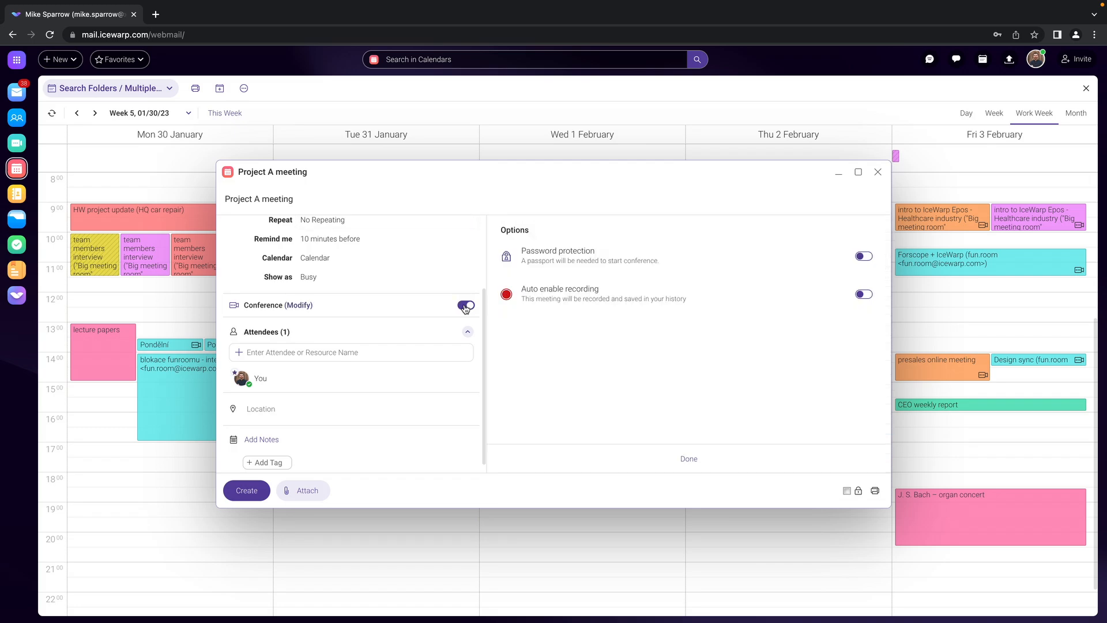
{"action": "left_click", "coordinate": [866, 295]}
{"action": "left_click", "coordinate": [692, 459]}
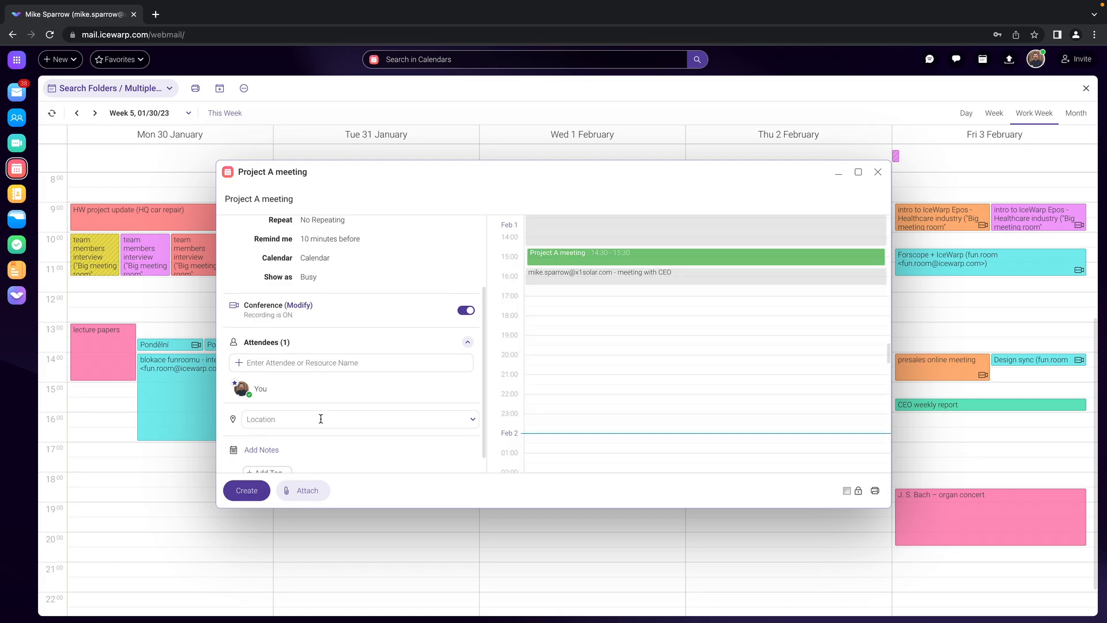
- Set the appointment's location to the "Big meeting room" resource
{"action": "scroll", "coordinate": [320, 417], "scroll_direction": "down", "scroll_amount": 1}
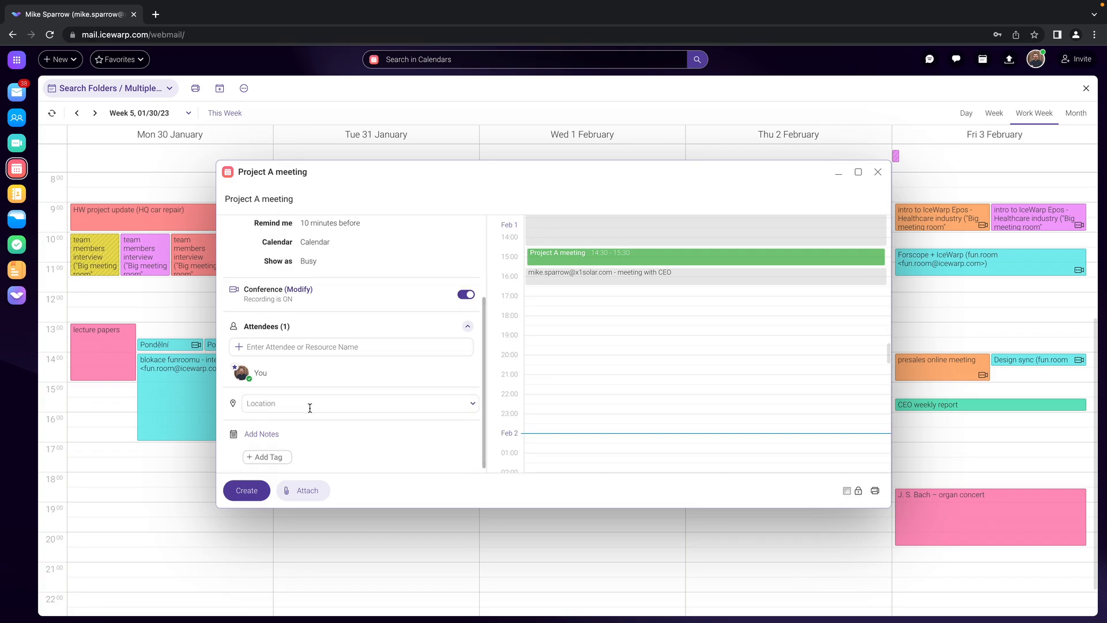
{"action": "left_click", "coordinate": [302, 403]}
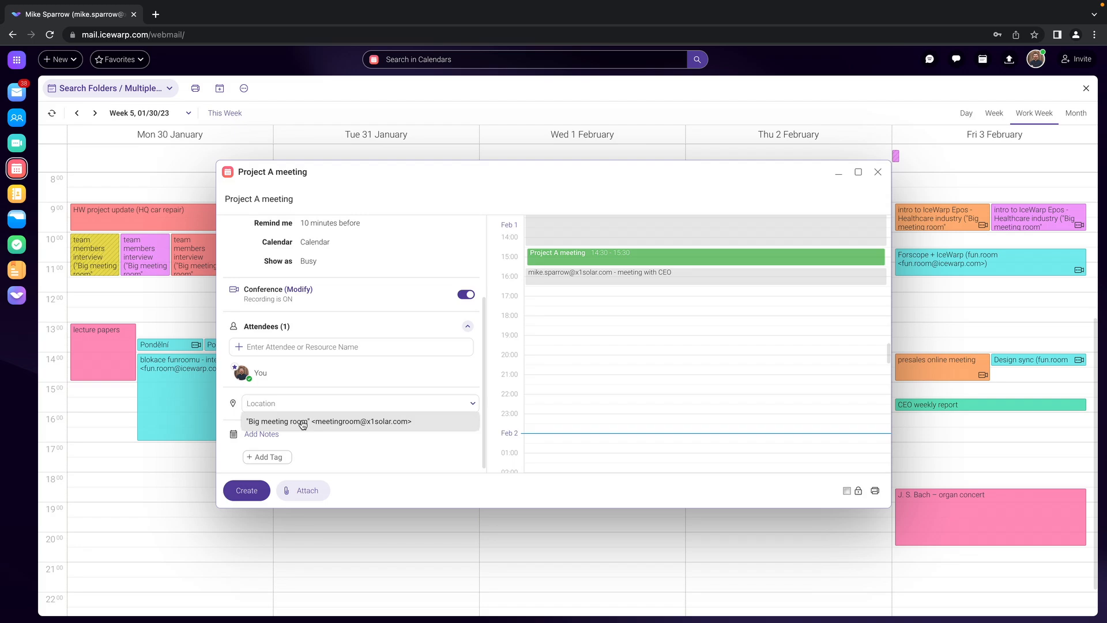
{"action": "left_click", "coordinate": [302, 422]}
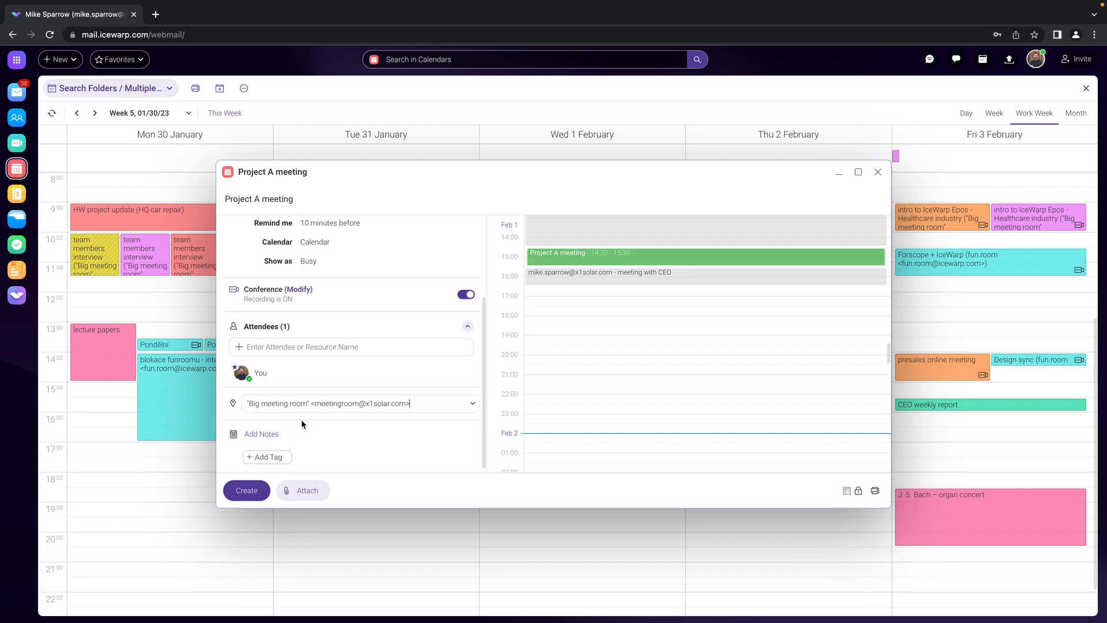
- Add three colleagues as attendees of the appointment by looking up each person's name
{"action": "left_click", "coordinate": [286, 346]}
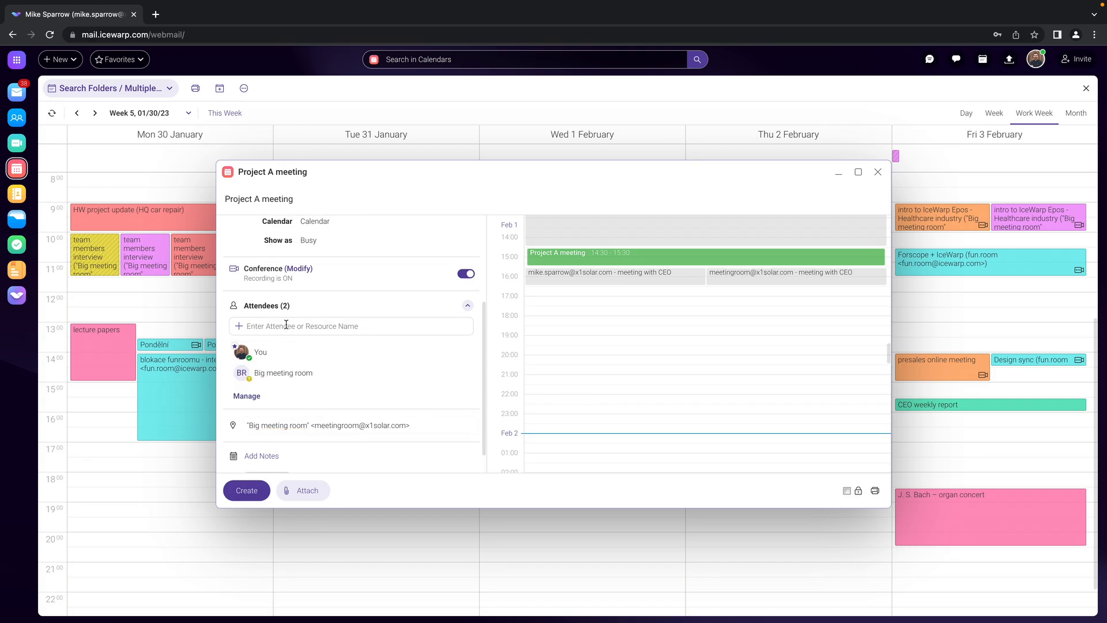
{"action": "type", "text": "case"}
{"action": "key", "text": "Return"}
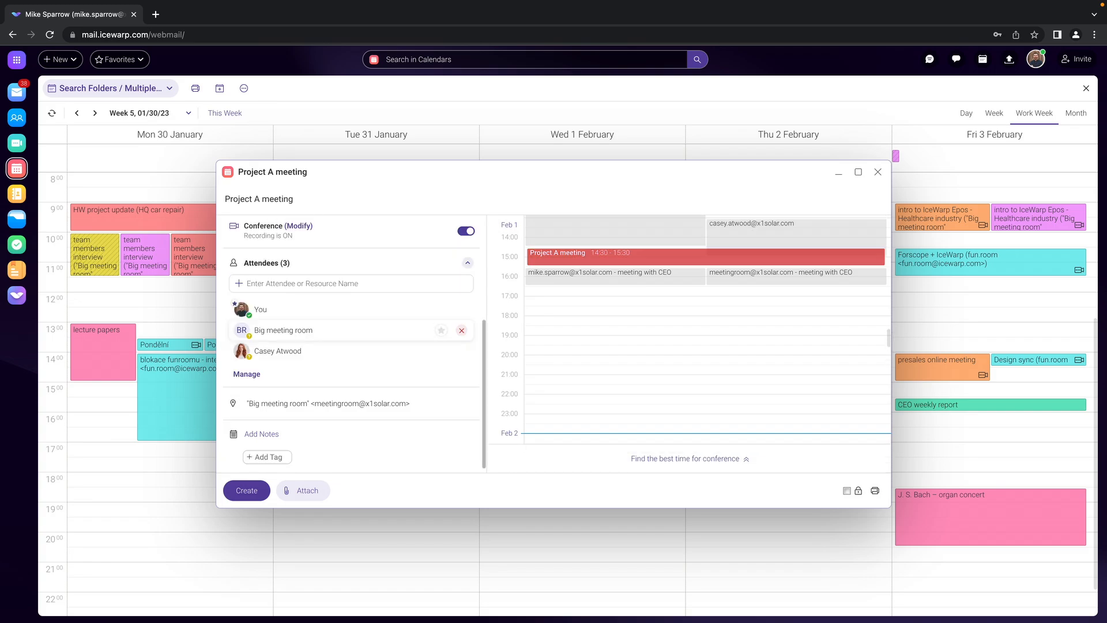
{"action": "type", "text": "delia"}
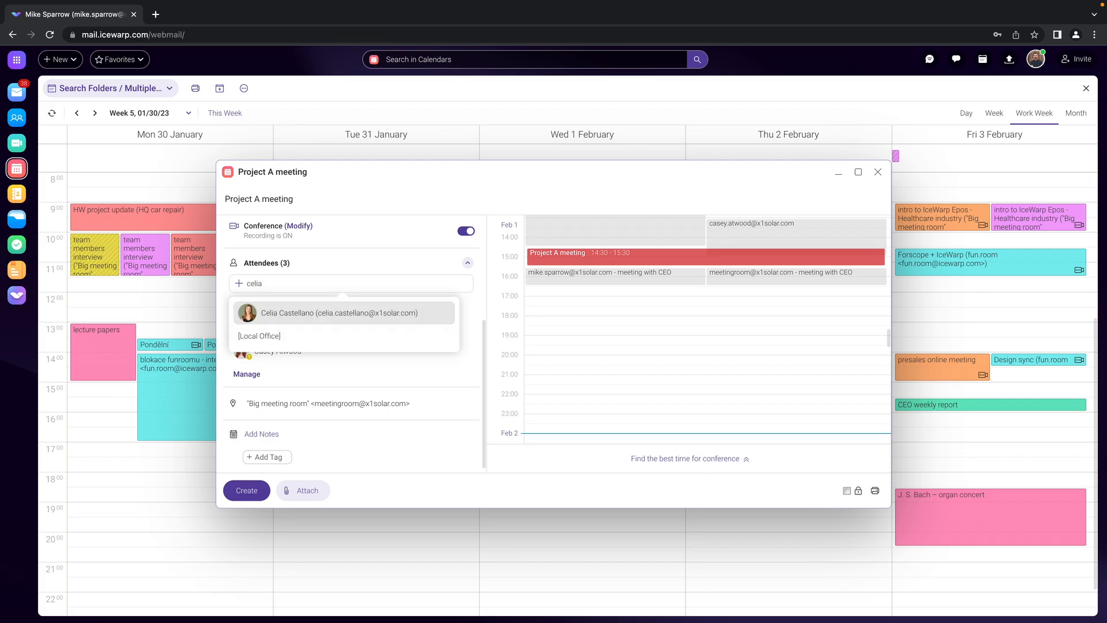
{"action": "key", "text": "Return"}
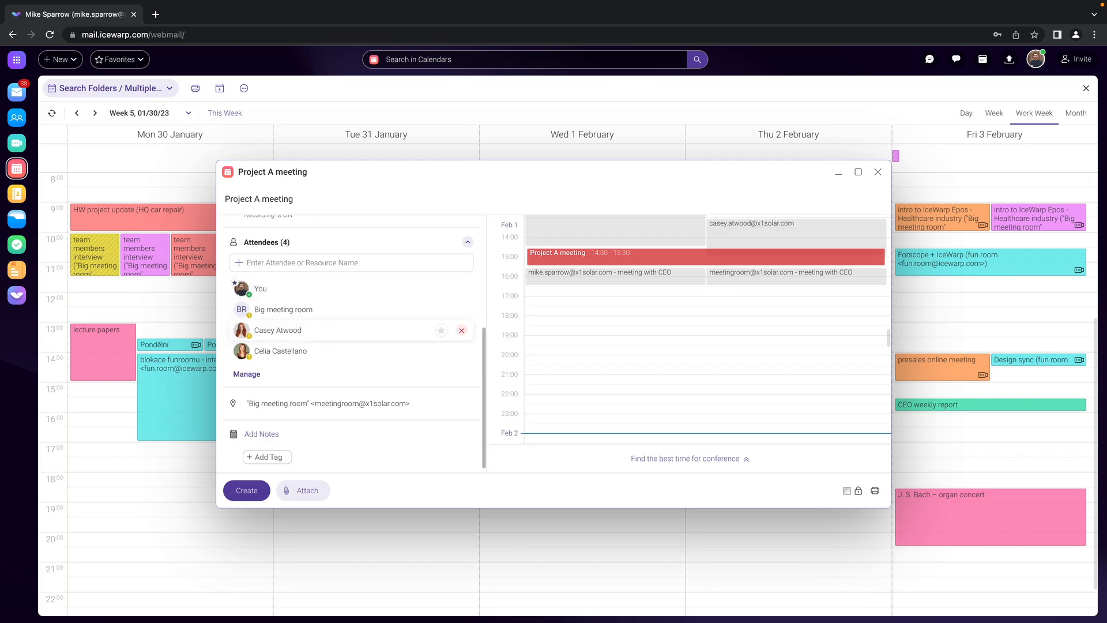
{"action": "type", "text": "town"}
{"action": "key", "text": "Return"}
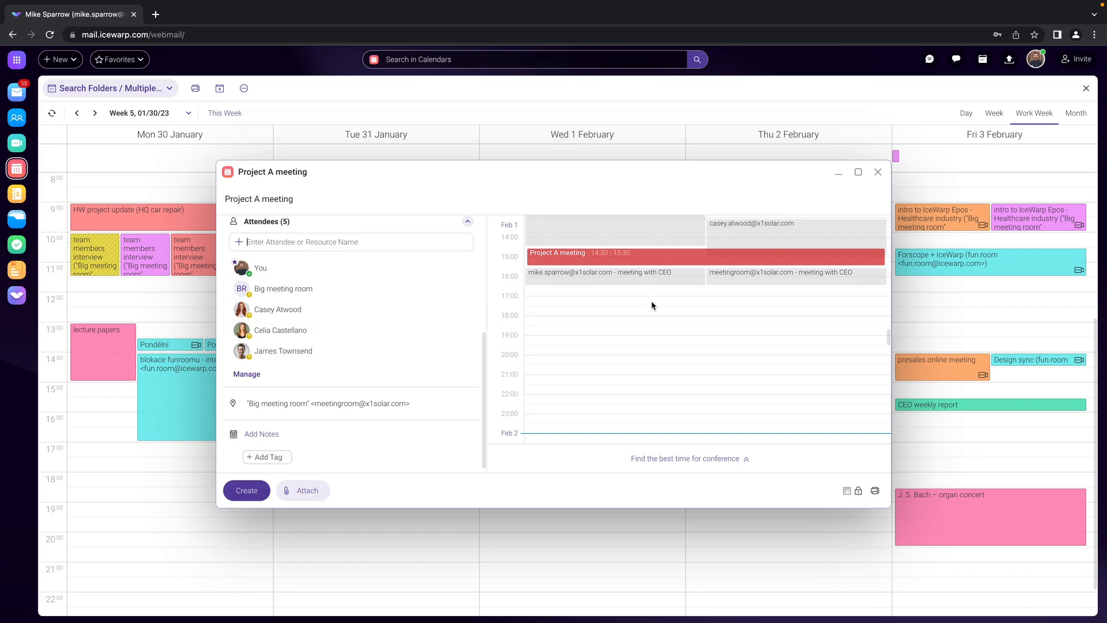
- Review the attendees' availability, reschedule the meeting to the free 10:30 - 11:30 slot offered for + 12 days, and create the appointment
{"action": "scroll", "coordinate": [652, 300], "scroll_direction": "up", "scroll_amount": 5}
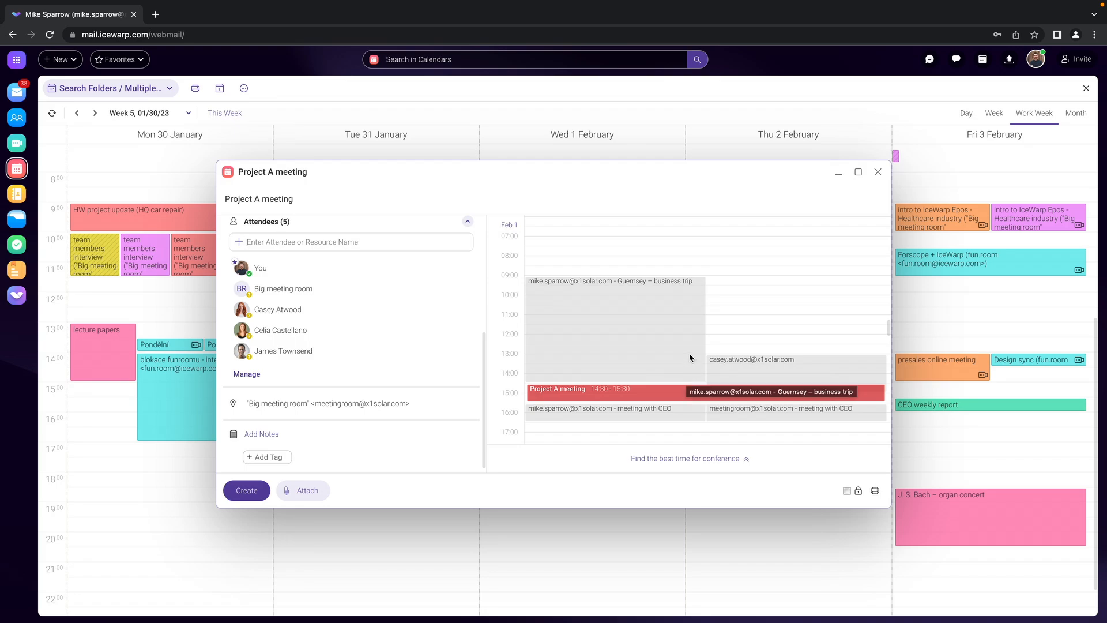
{"action": "scroll", "coordinate": [690, 354], "scroll_direction": "down", "scroll_amount": 1}
{"action": "scroll", "coordinate": [689, 356], "scroll_direction": "down", "scroll_amount": 1}
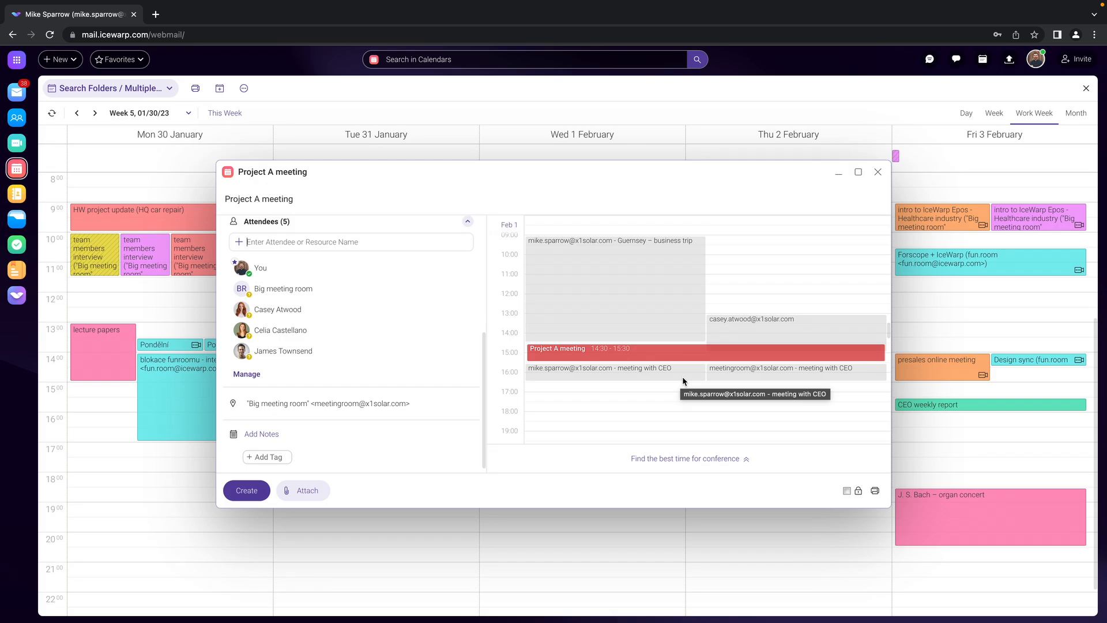
{"action": "left_click", "coordinate": [674, 460]}
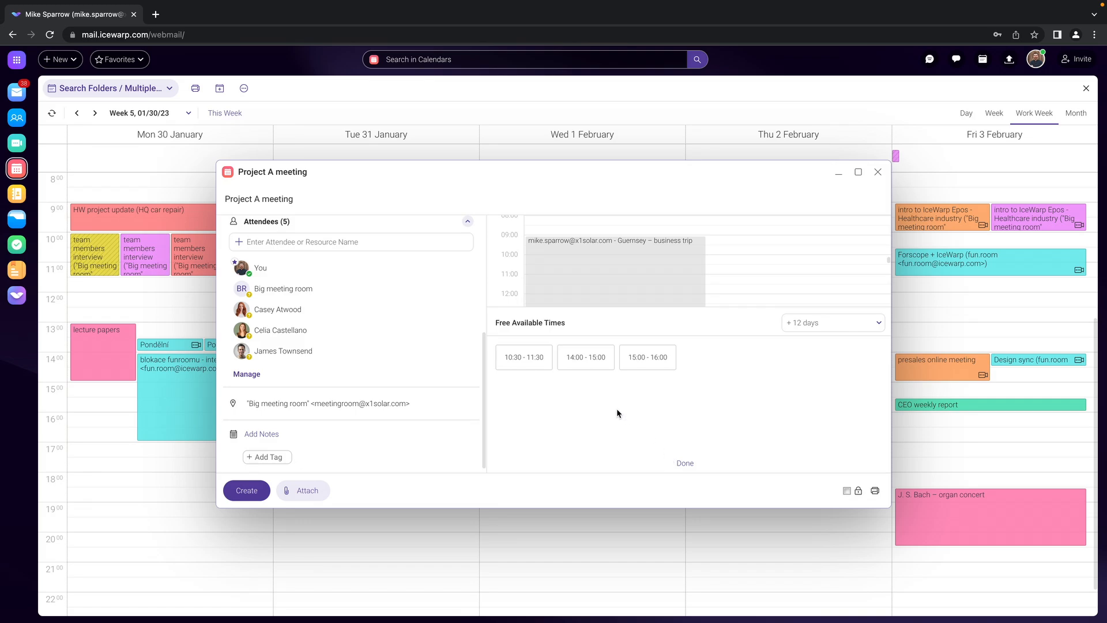
{"action": "left_click", "coordinate": [534, 358]}
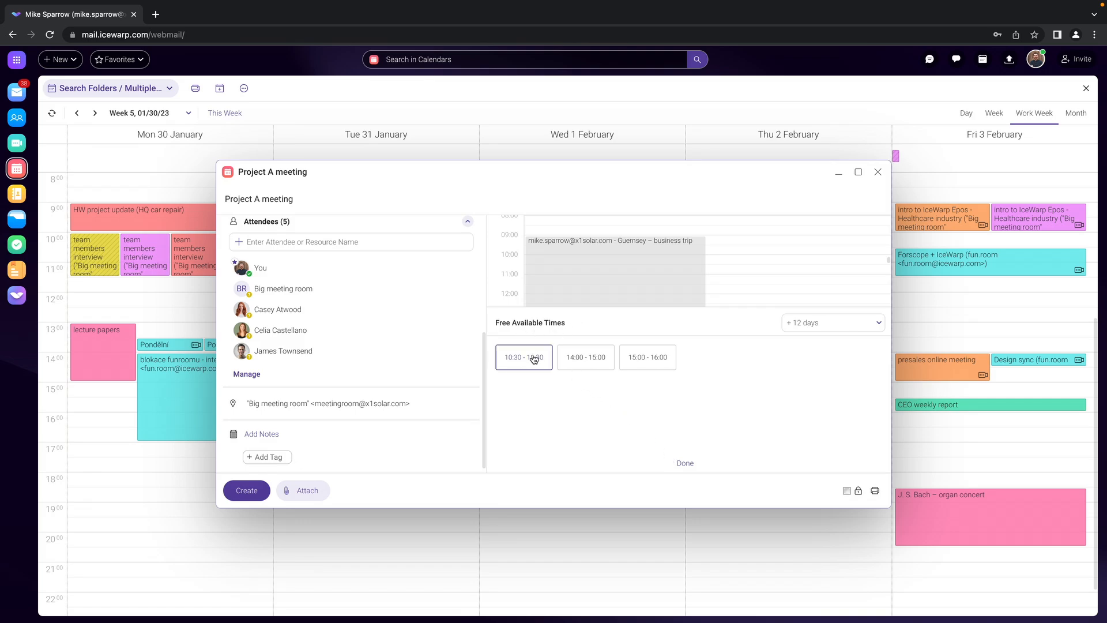
{"action": "left_click", "coordinate": [685, 464]}
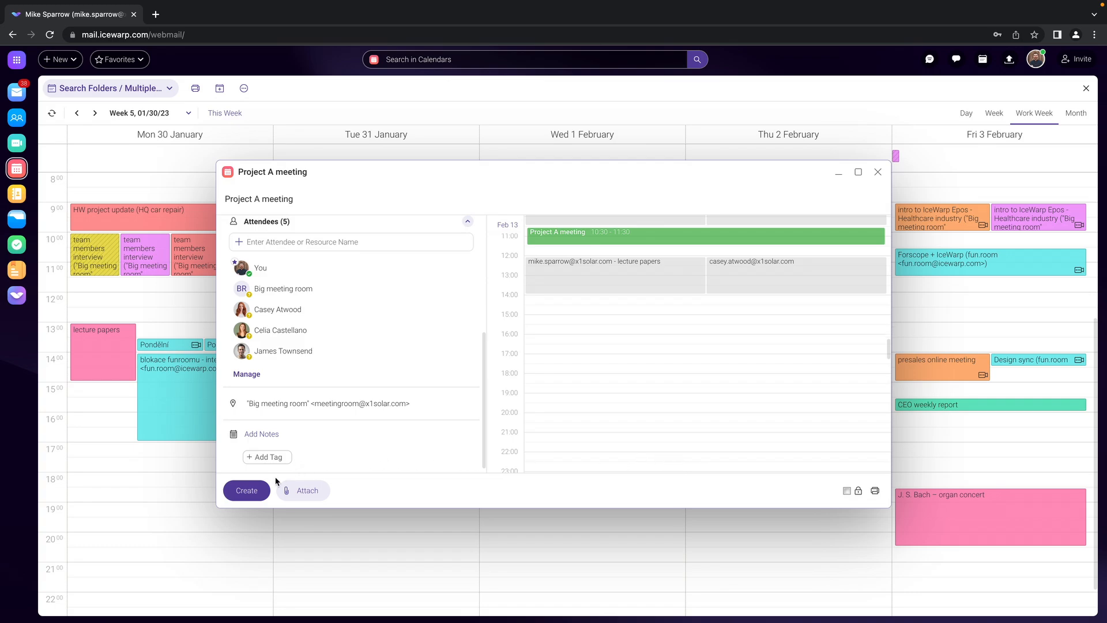
{"action": "left_click", "coordinate": [254, 490]}
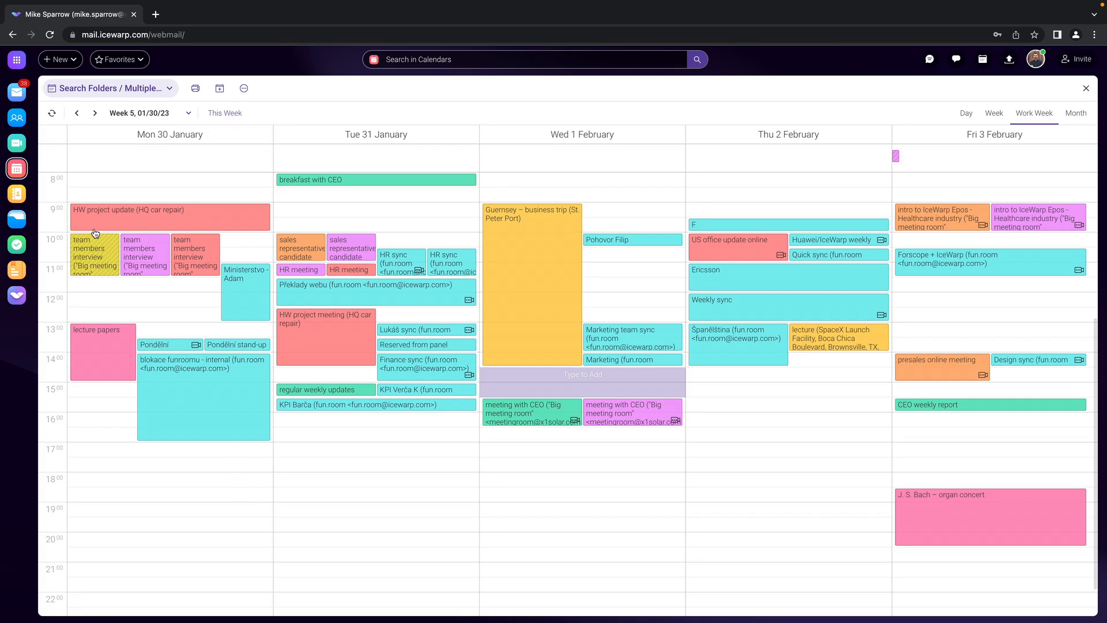
- Check the upcoming conferences for the new meeting and return to the calendar
{"action": "left_click", "coordinate": [18, 145]}
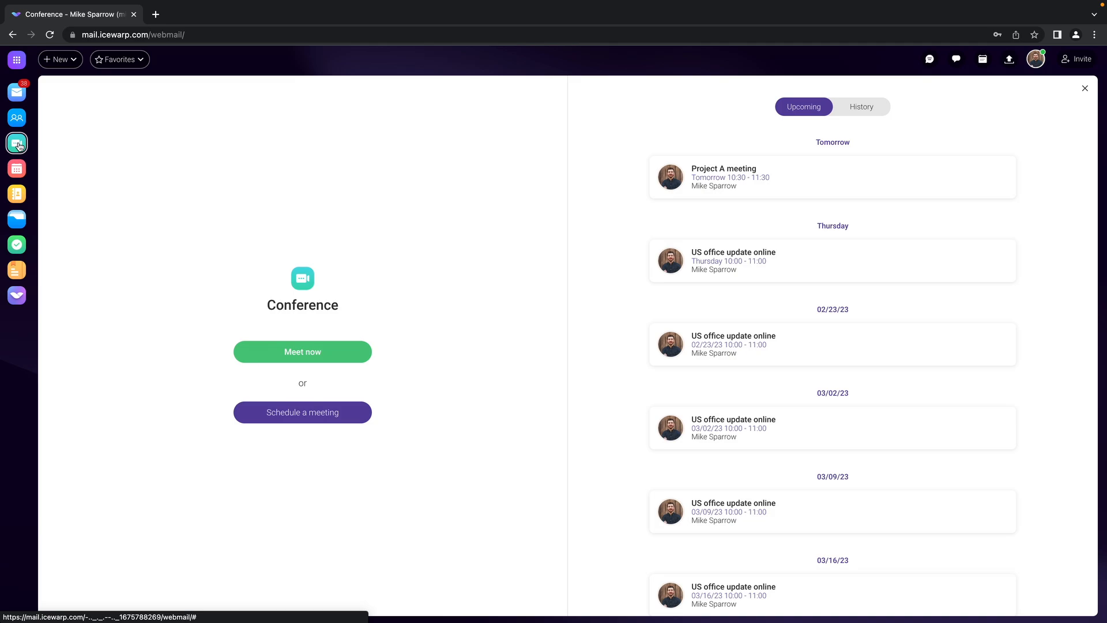
{"action": "left_click", "coordinate": [17, 168]}
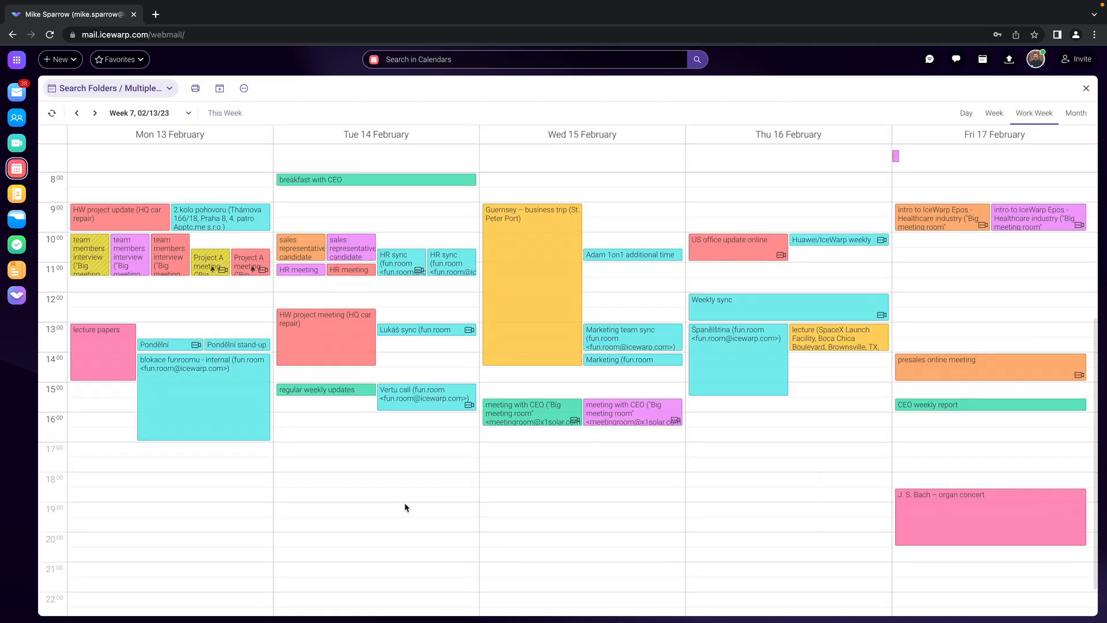